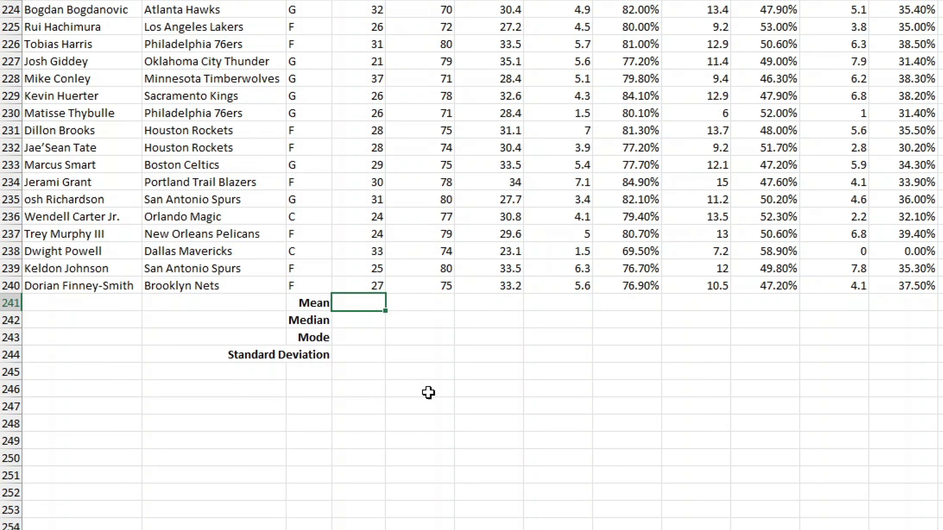
- Enter =AVERAGE(D2:D240) in the Mean row to average the ages, giving 27.57741
type("=AV")
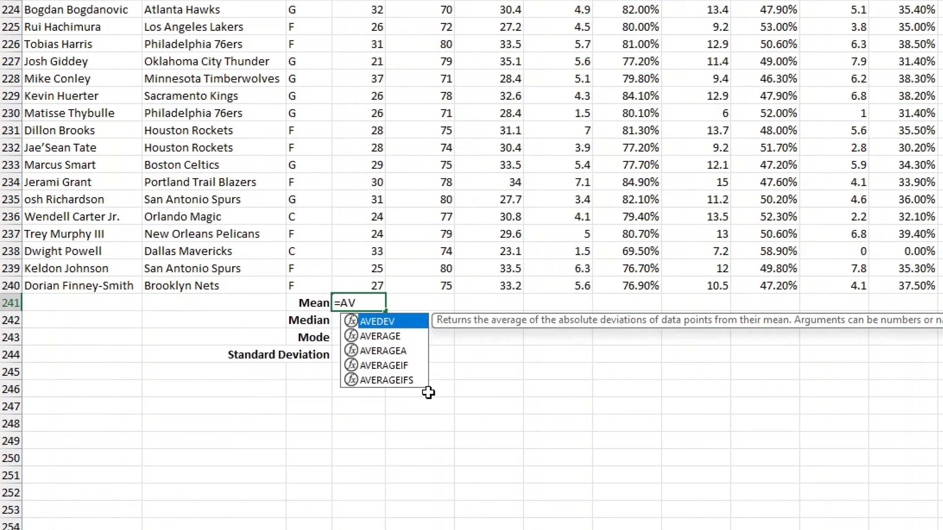
type("ER")
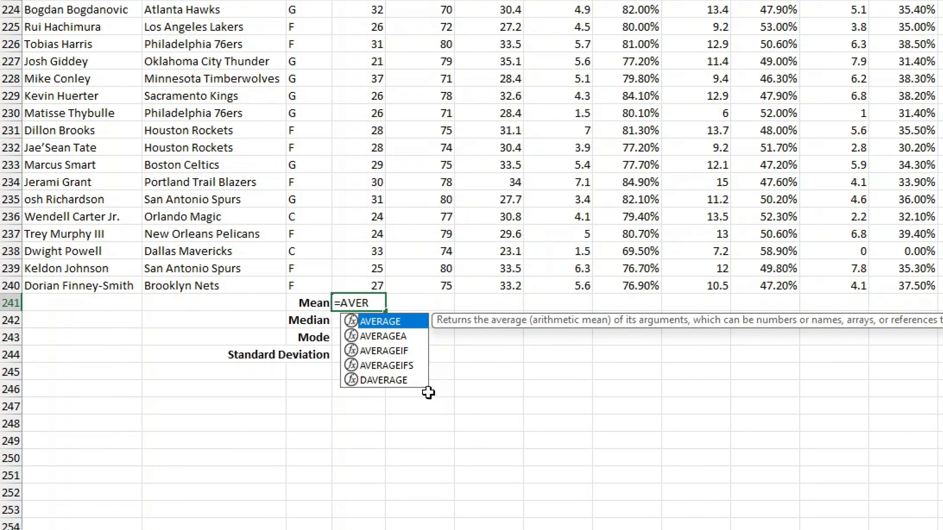
type("A")
type("GE(")
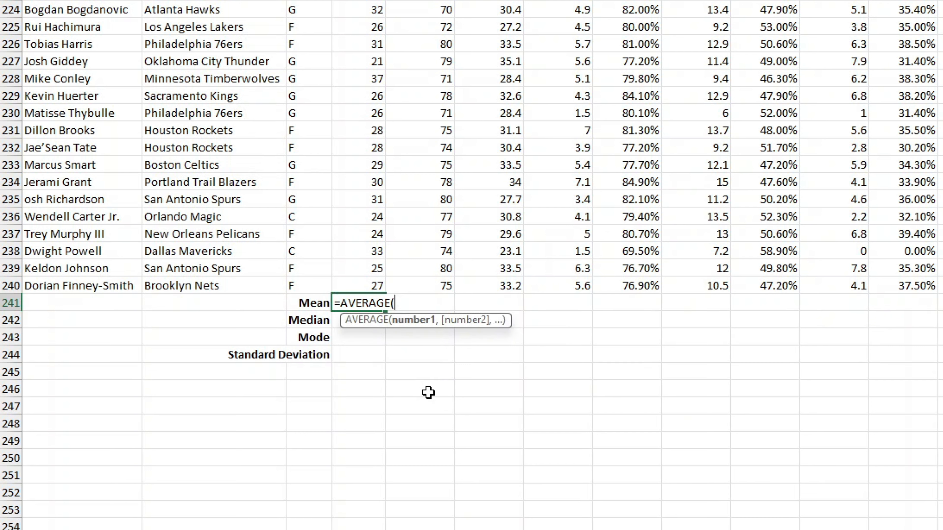
type("D2:D240")
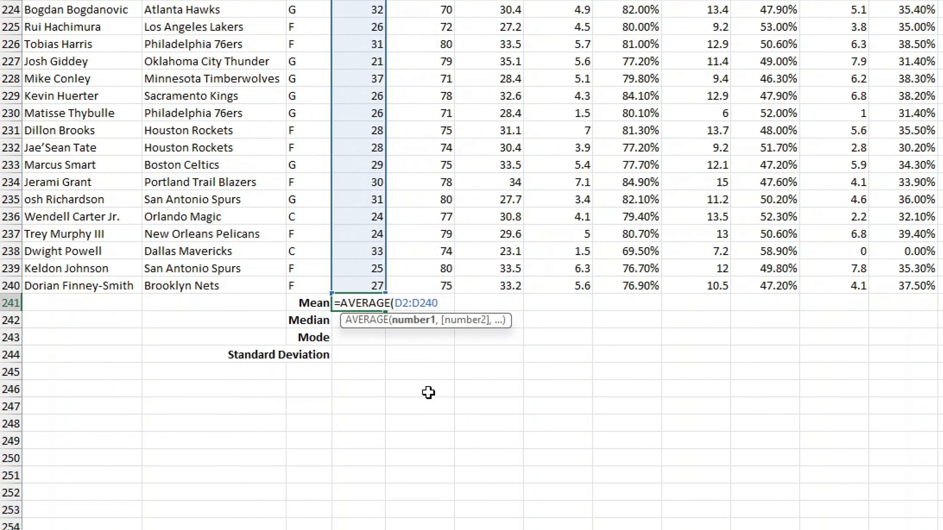
type(")")
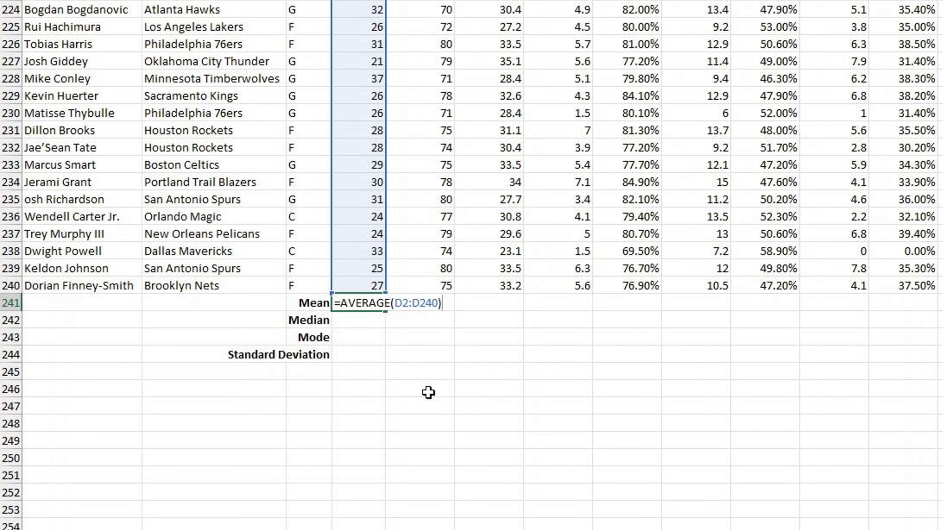
key("Return")
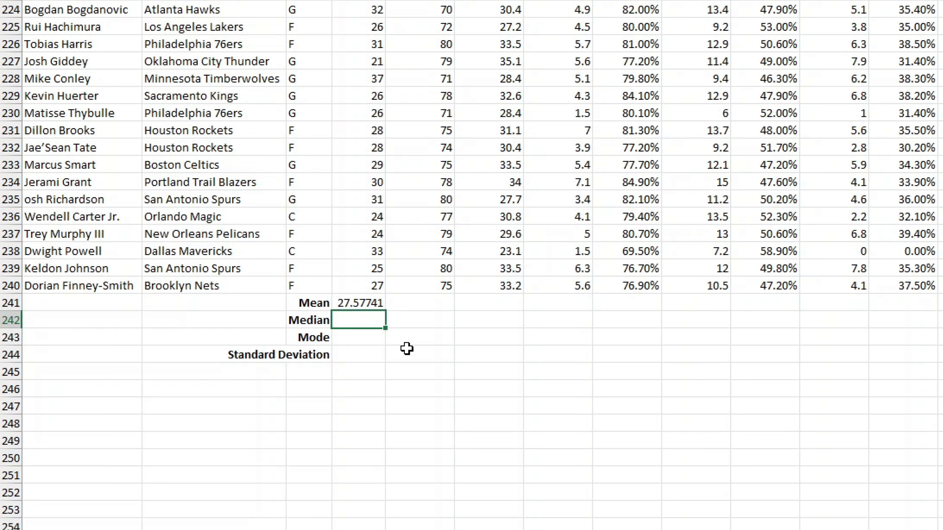
- Enter =MEDIAN(D2:D240) in the Median row, fixing the range typo, giving 27
type("=MED")
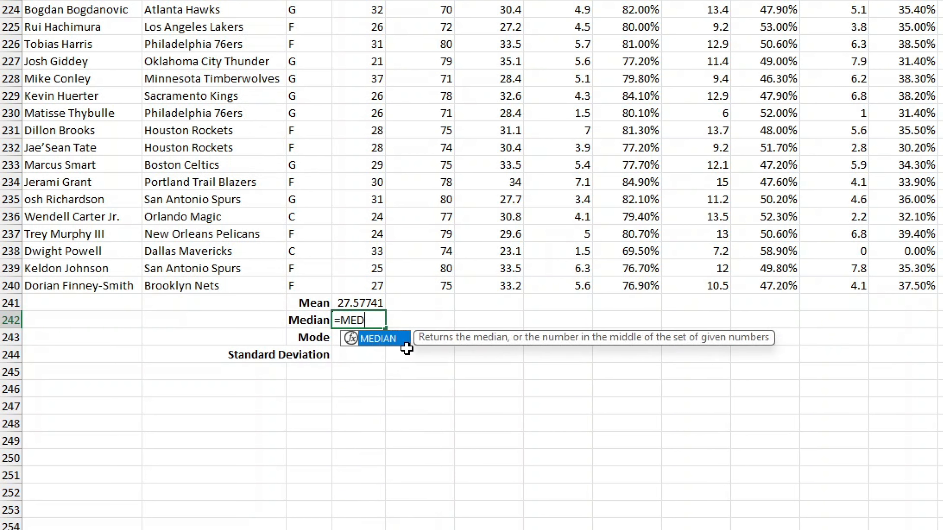
type("IAN(D2:240")
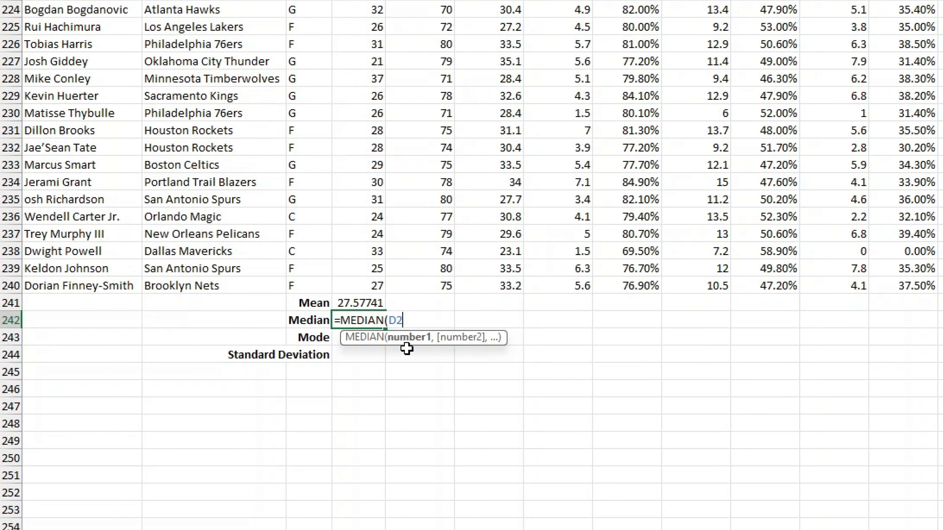
key("BackSpace")
key("BackSpace")
key("BackSpace")
type("D240)")
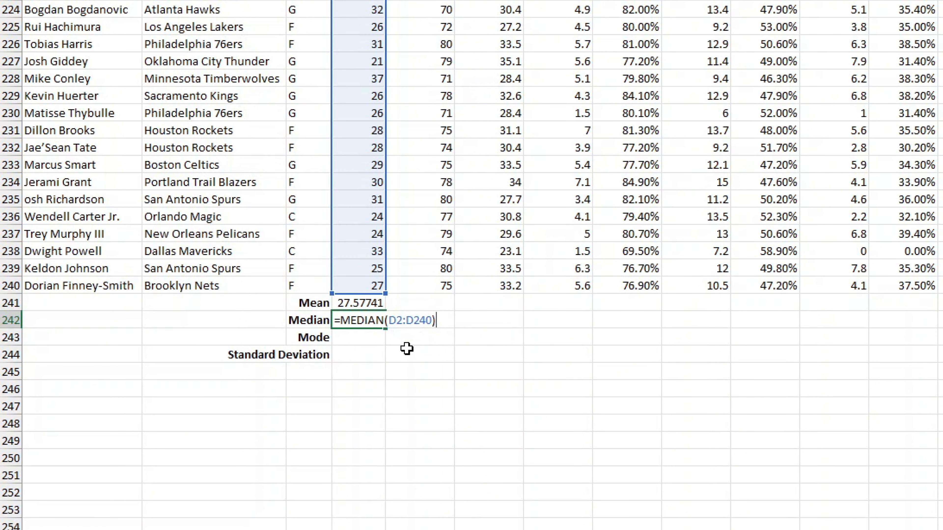
key("Escape")
key("Return")
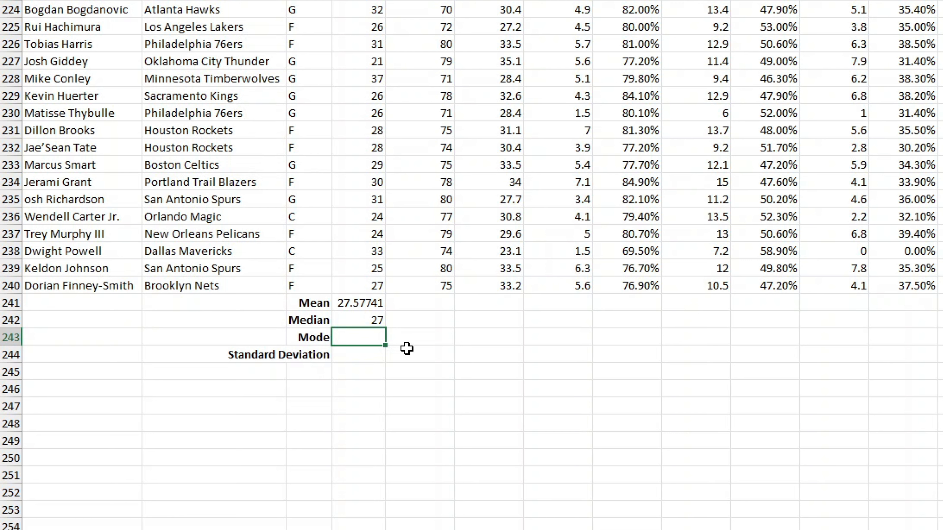
- Enter =MODE.SNGL(D2:D240) in the Mode row to find the most common age, 28
type("=MODE")
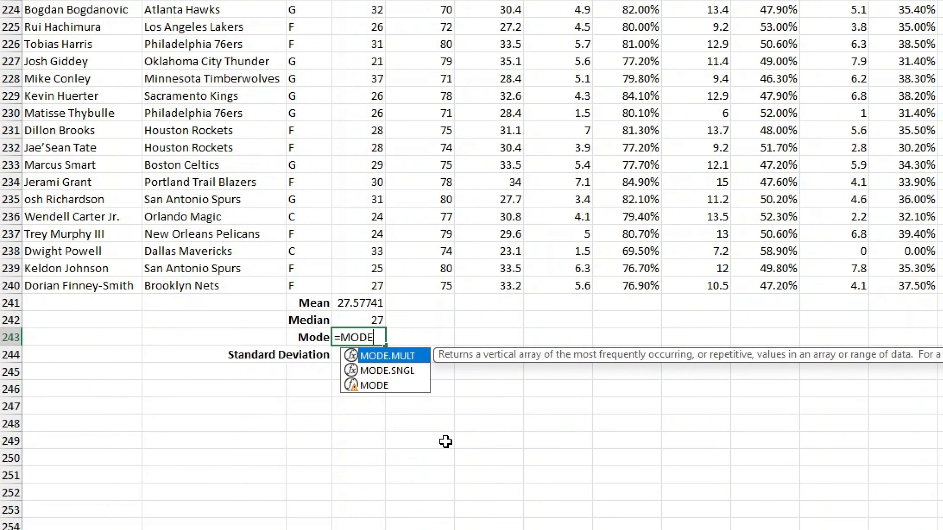
key("Down")
key("Down")
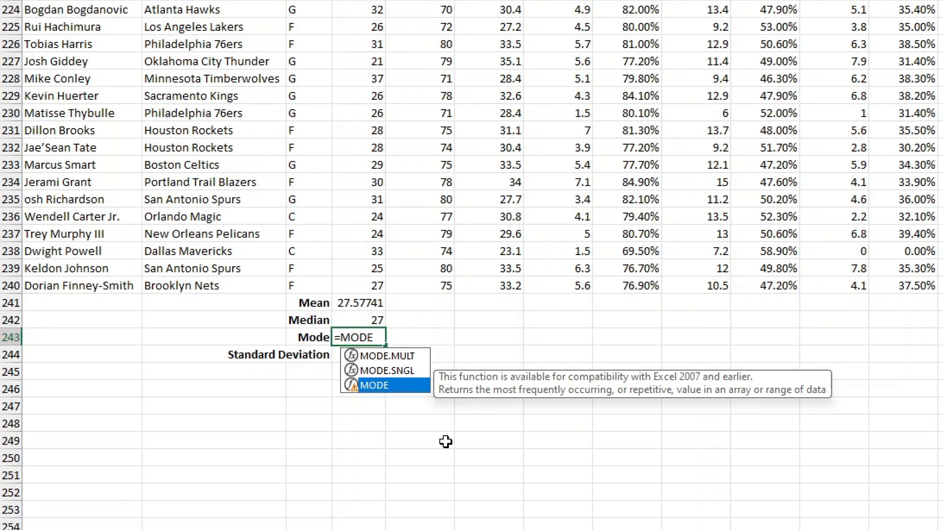
key("Up")
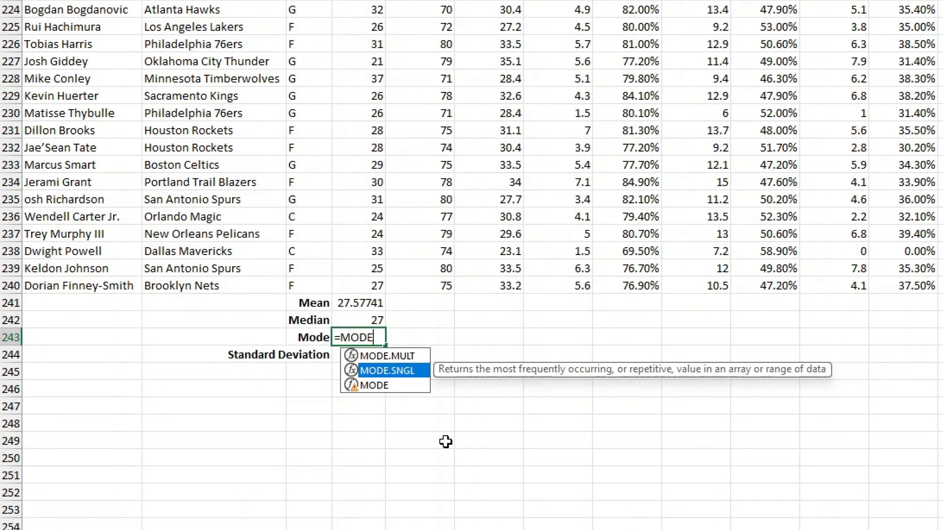
double_click(424, 372)
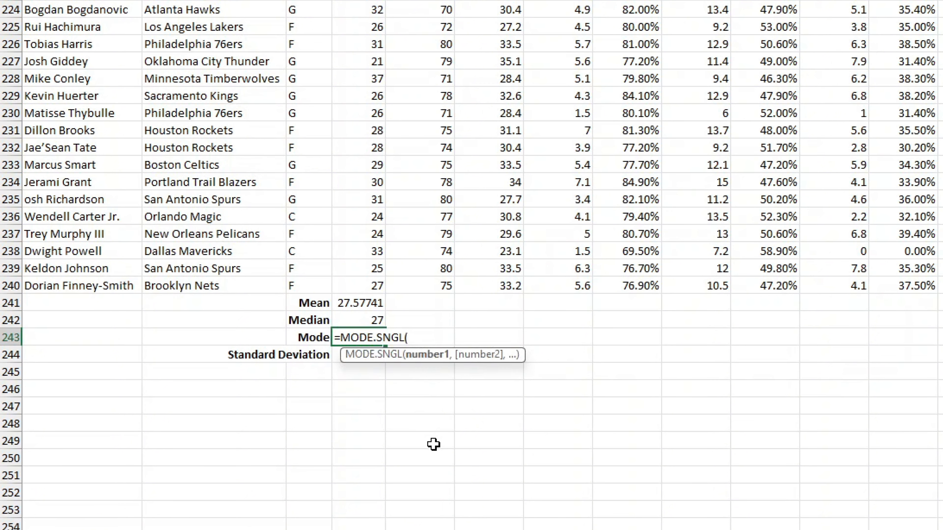
type("D2:D240)")
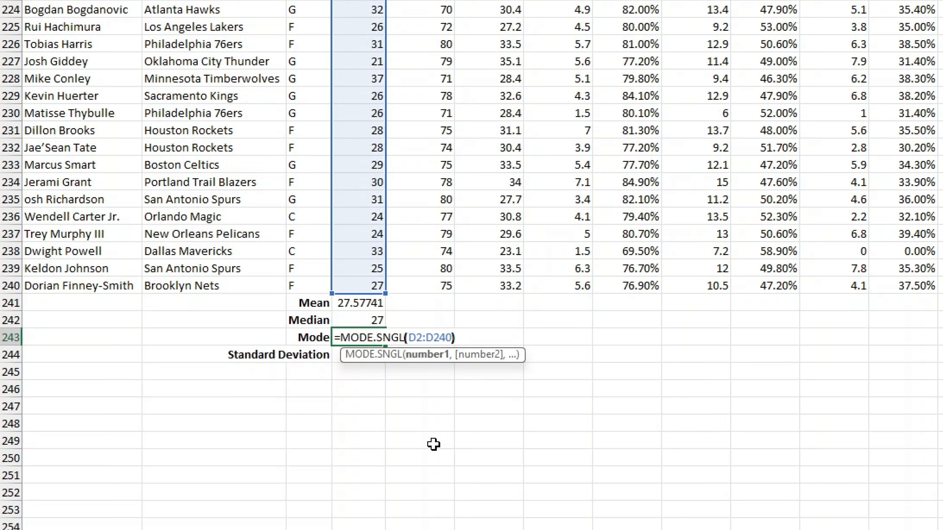
key("Return")
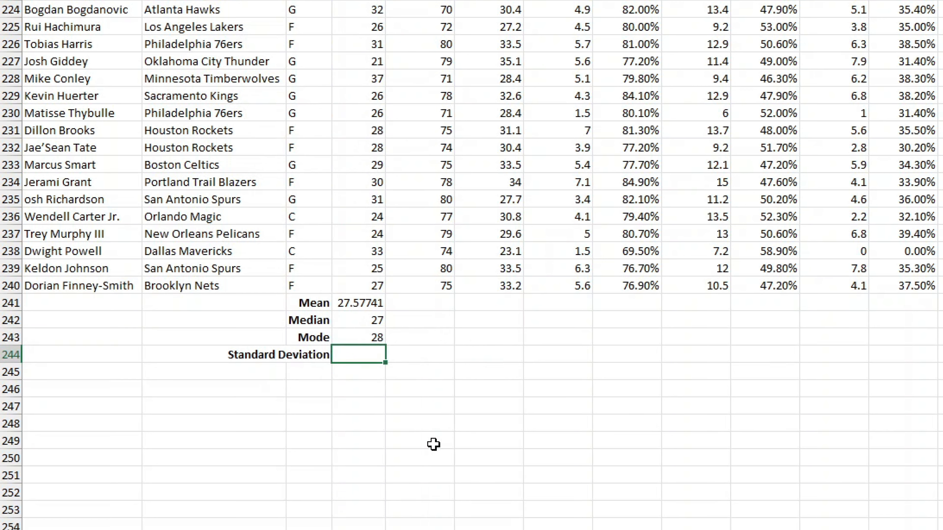
- Enter =STDEV.S(D2:D240) in the Standard Deviation row, giving 4.154737
type("=ST")
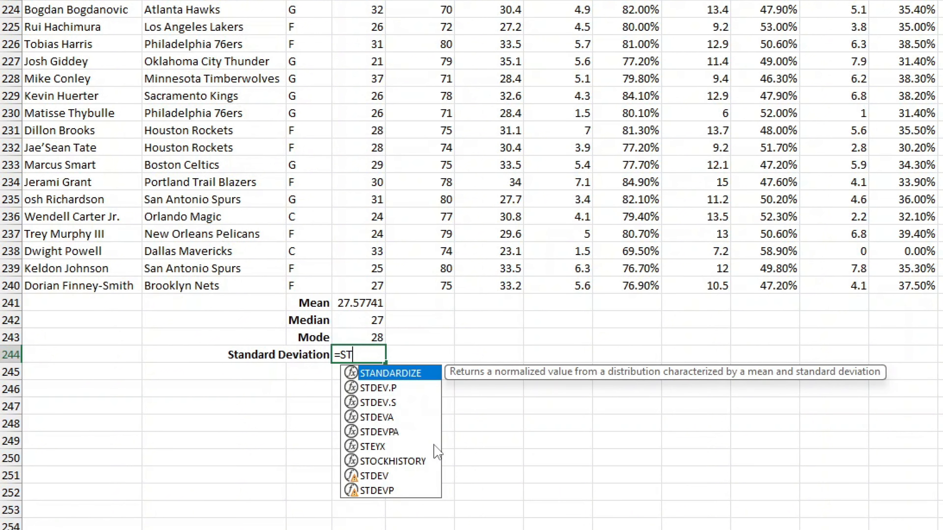
type("DEV")
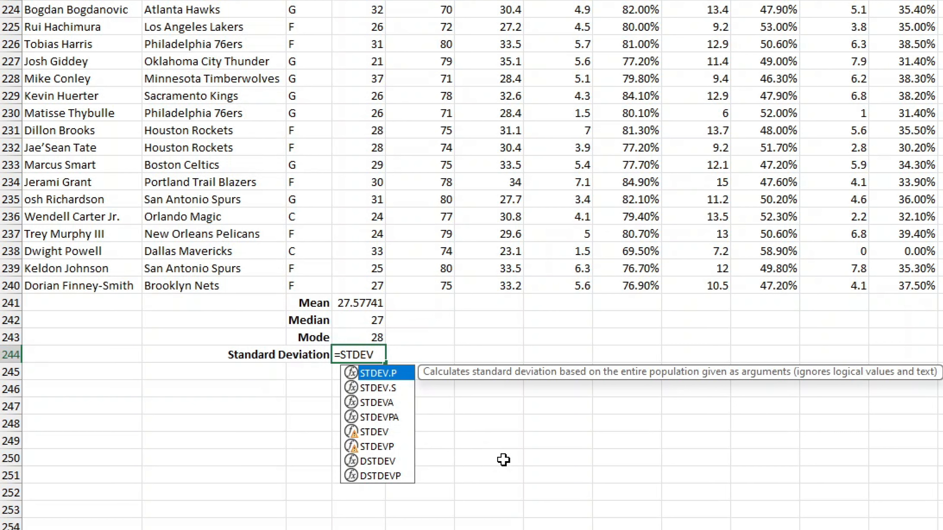
key("Down")
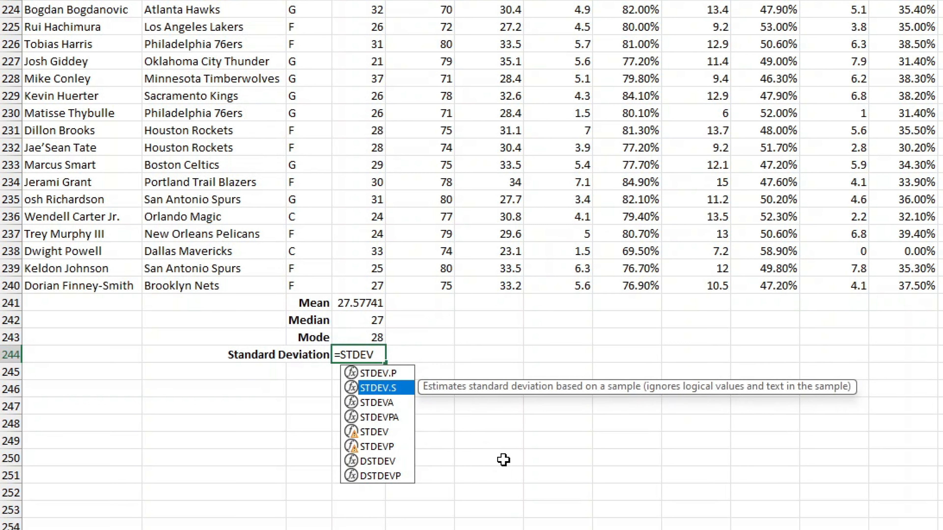
key("Down")
key("Down")
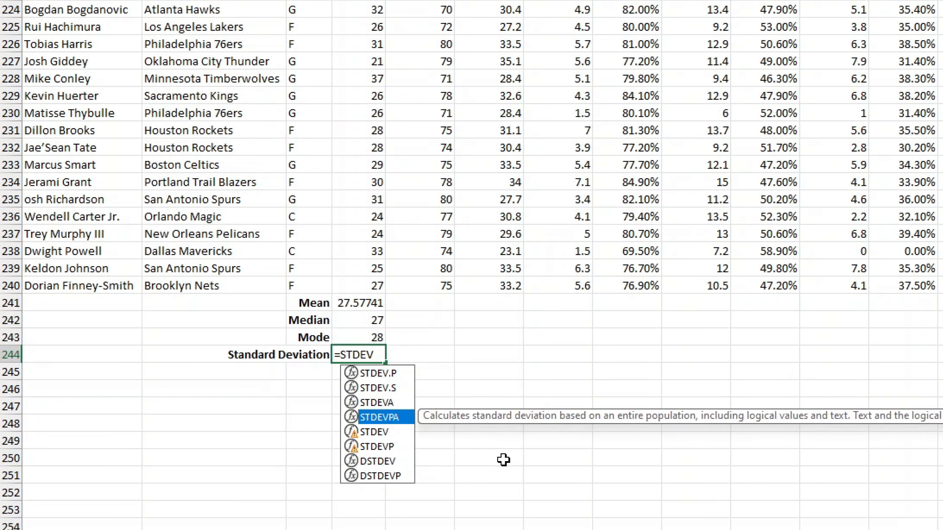
key("Down")
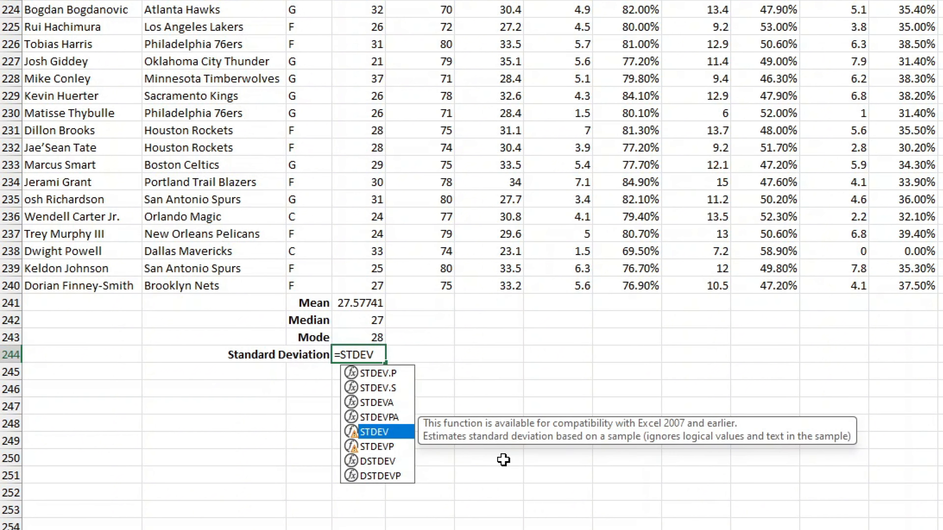
key("Down")
key("Down")
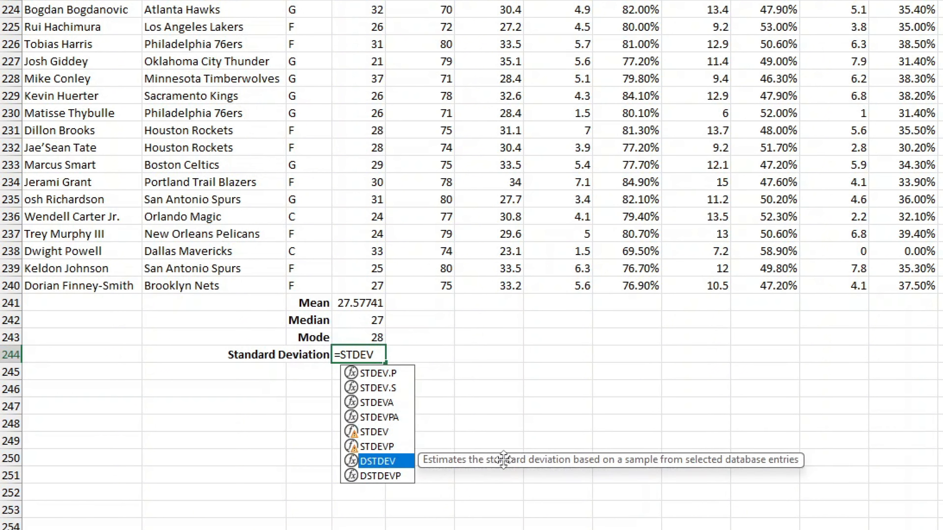
key("Up")
key("Up")
key("Up")
key("Up")
key("Up")
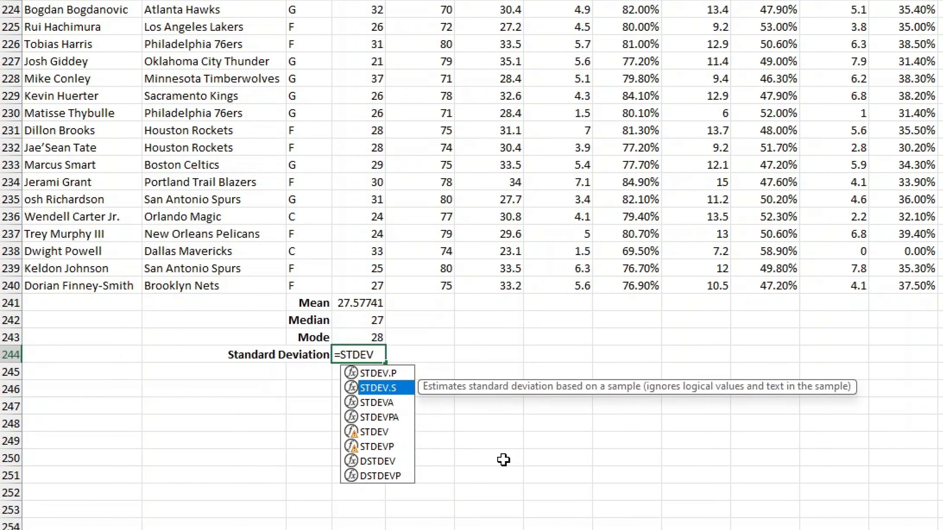
key("Down")
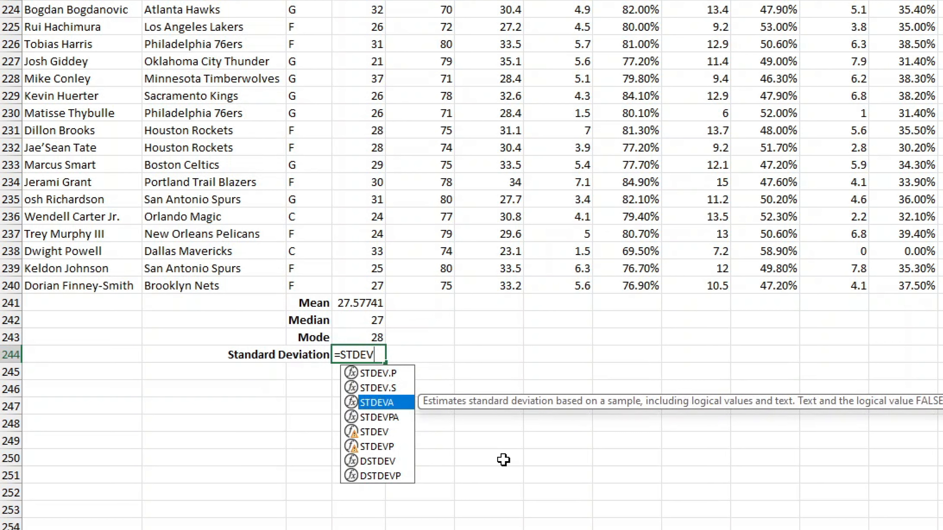
key("Up")
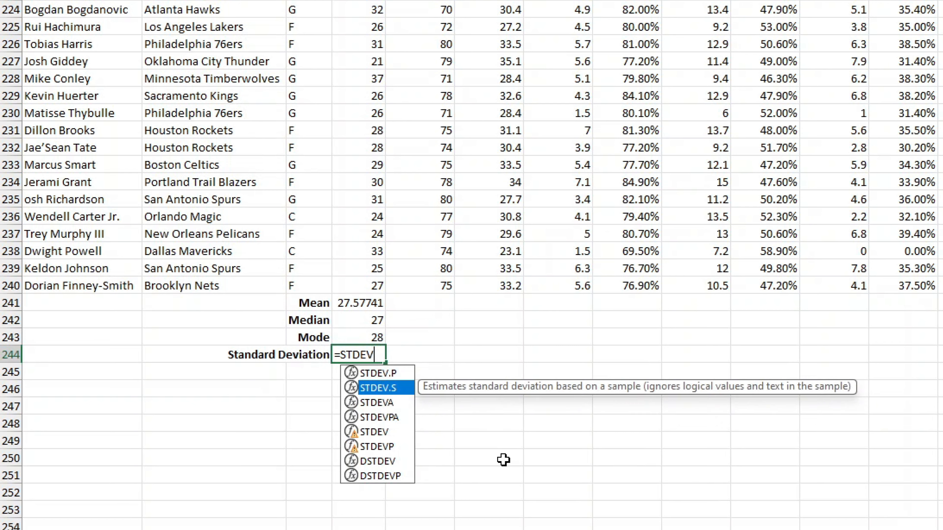
key("Tab")
type("D2:")
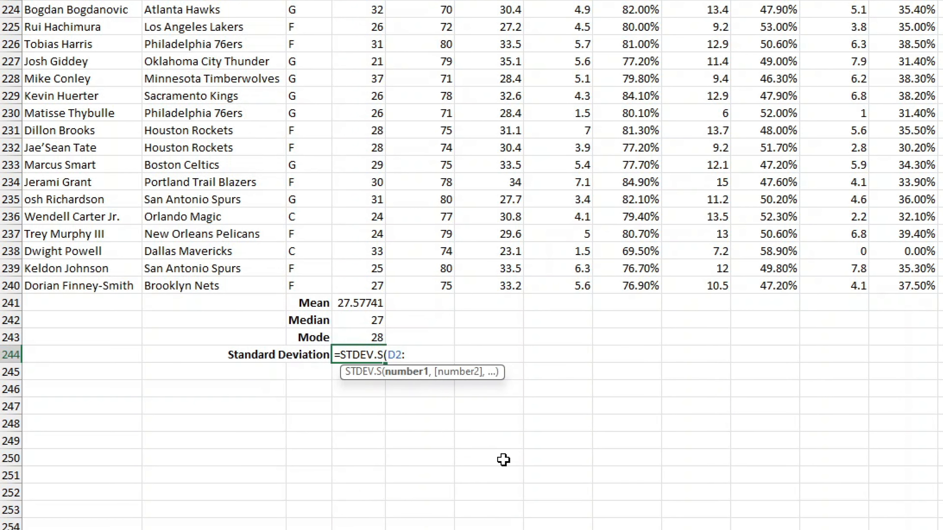
type("D240)")
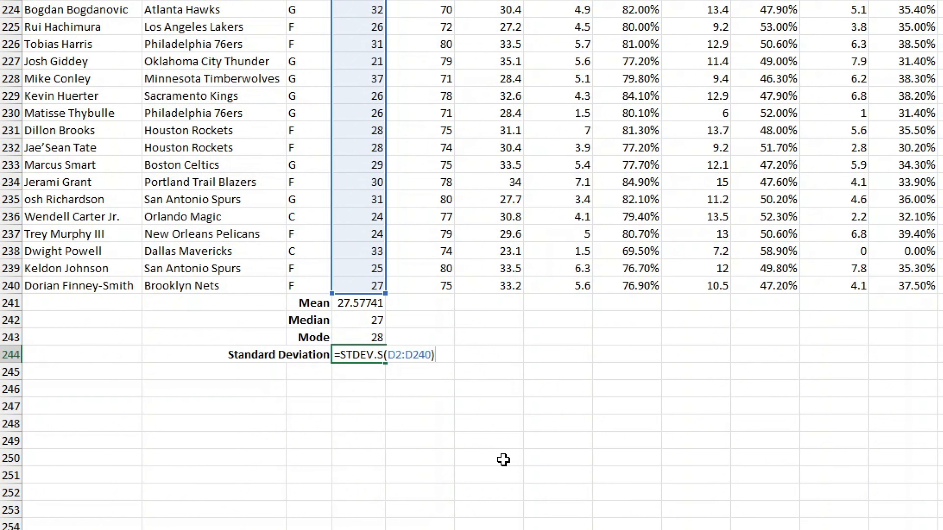
key("Return")
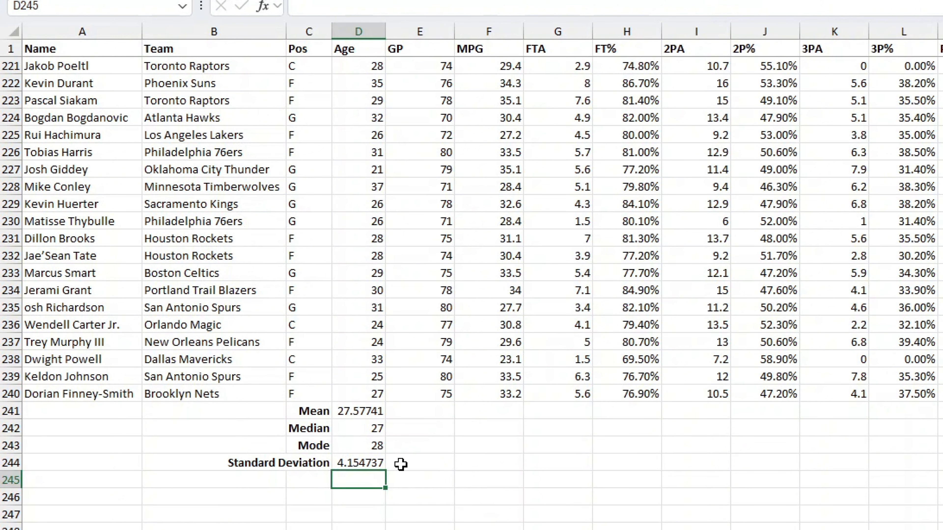
- Fill the Mean and Median formulas right across all stat columns
left_click(369, 410)
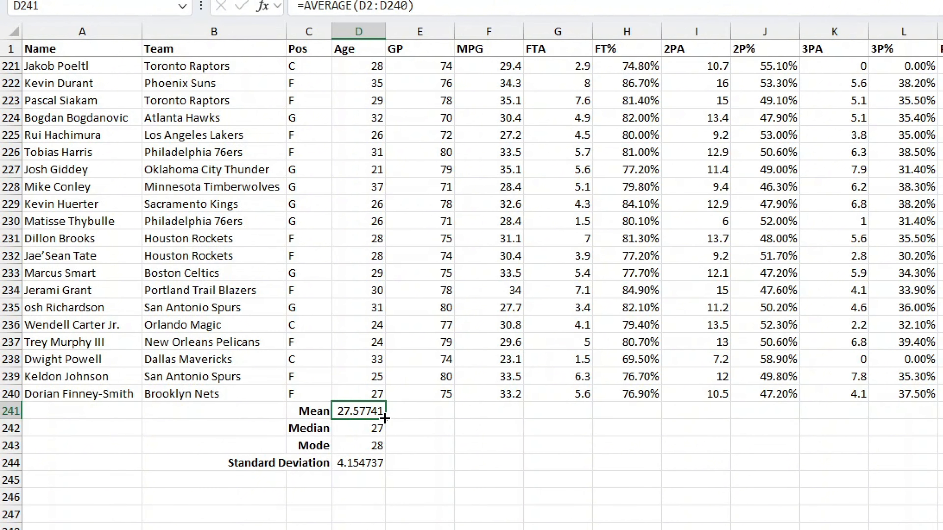
left_click_drag(385, 419, 895, 421)
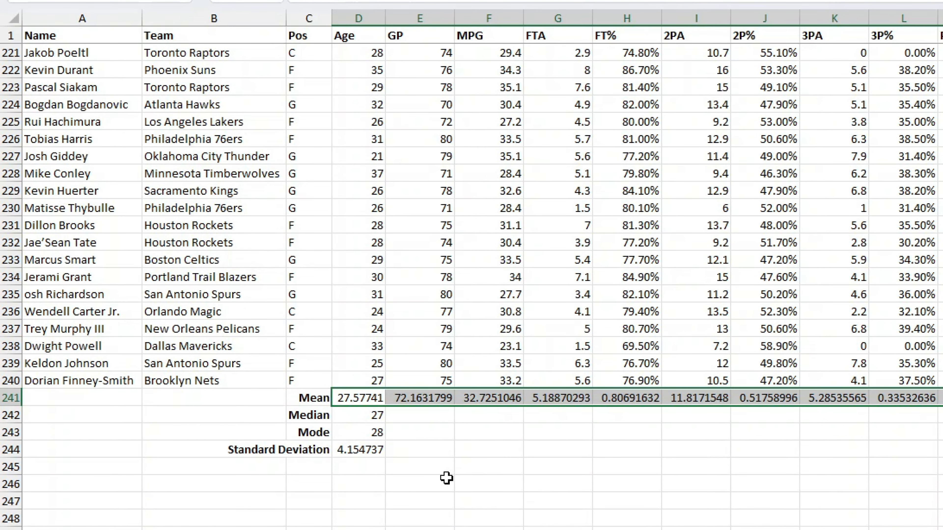
left_click(367, 418)
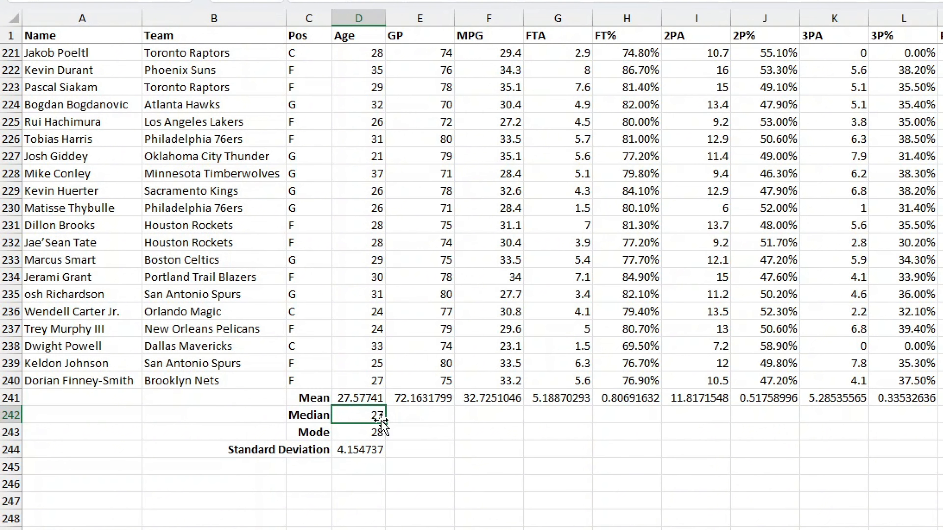
left_click_drag(389, 422, 939, 423)
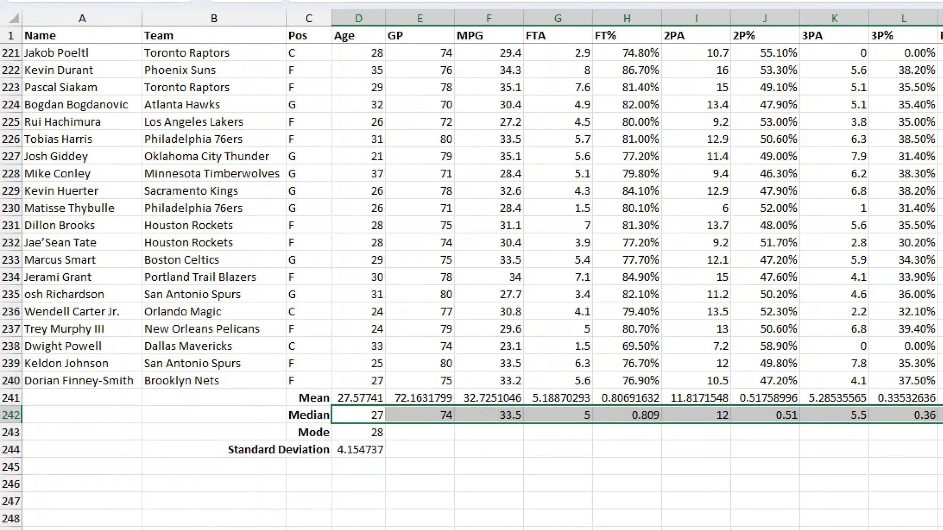
- Fill the Mode and Standard Deviation formulas right across all stat columns through 3P%
left_click(369, 433)
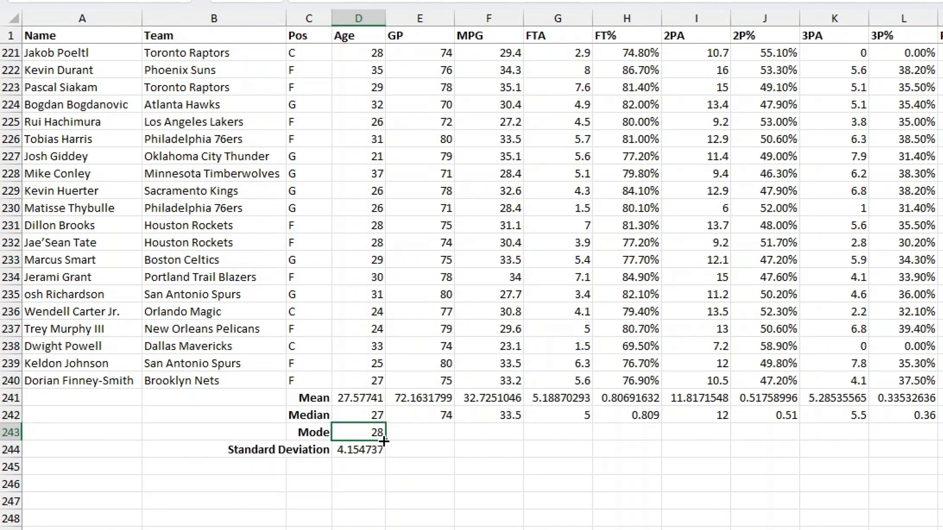
left_click_drag(386, 440, 939, 434)
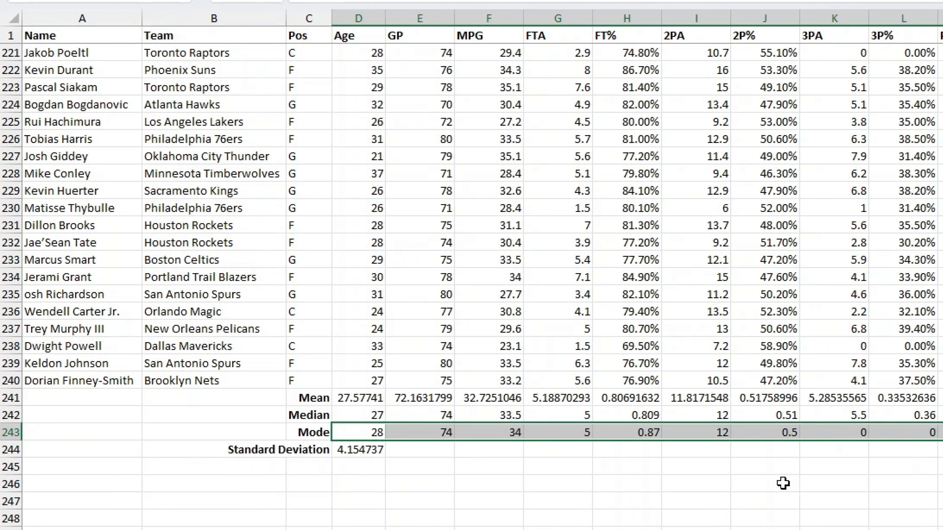
left_click(371, 451)
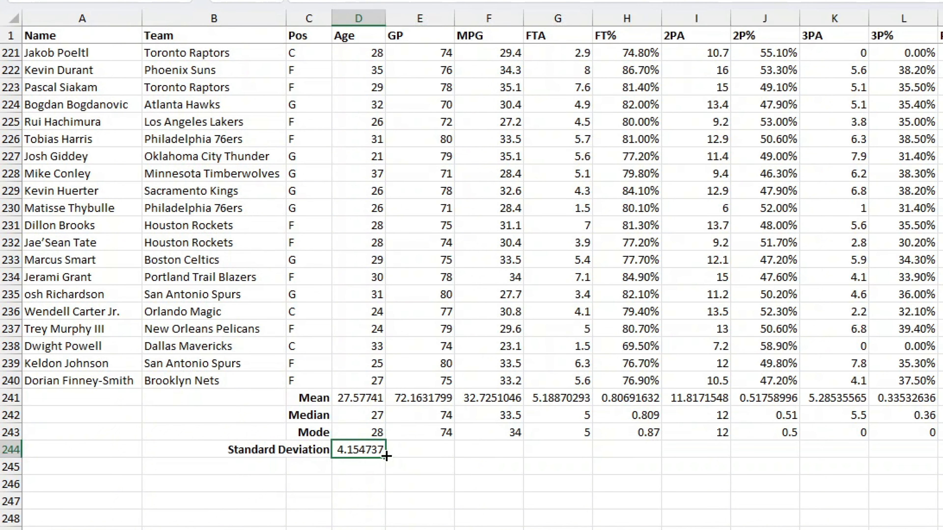
left_click_drag(386, 456, 939, 454)
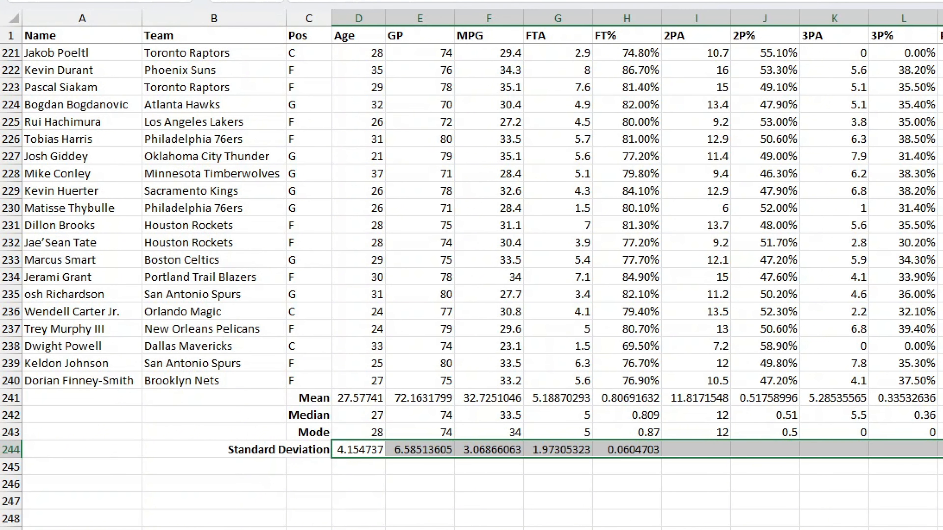
left_click(626, 529)
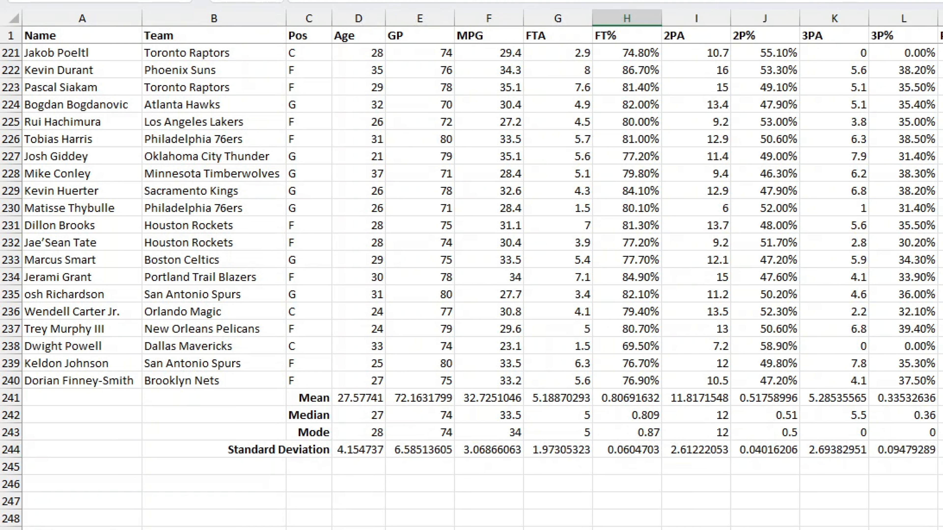